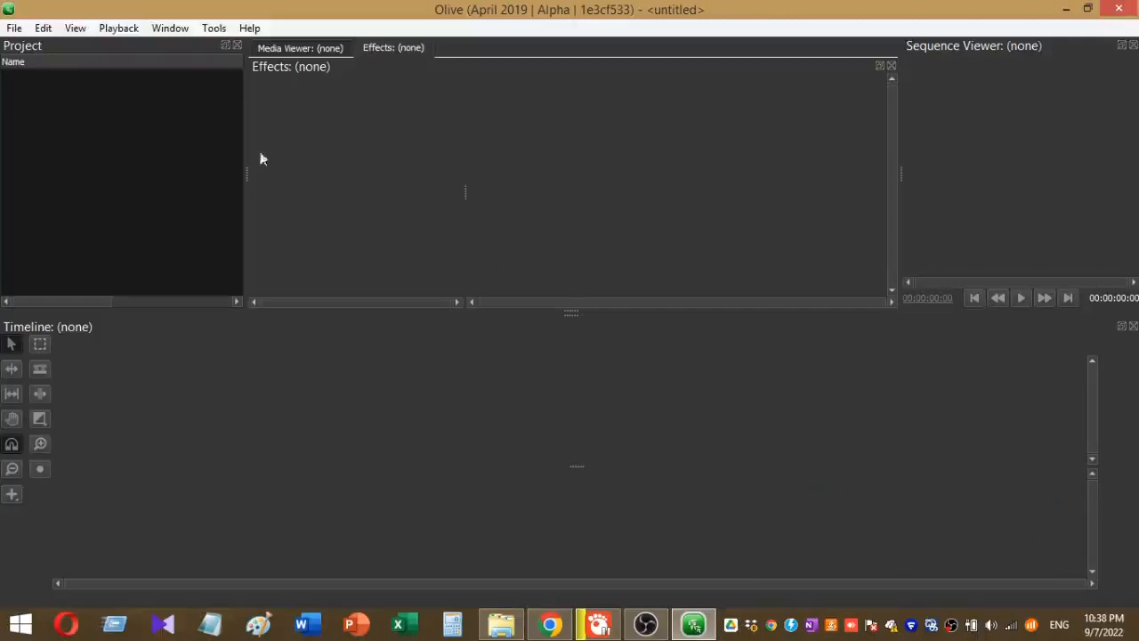
# Create a new sequence with a width of 1000 and a height of 1500
pyautogui.click(16, 29)
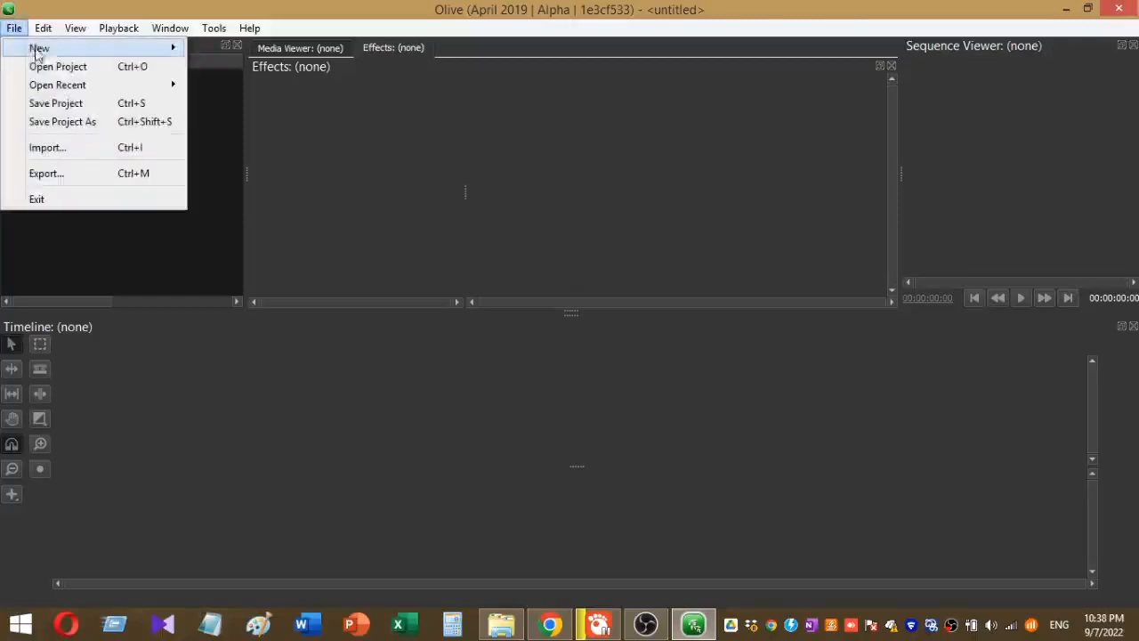
pyautogui.moveTo(54, 49)
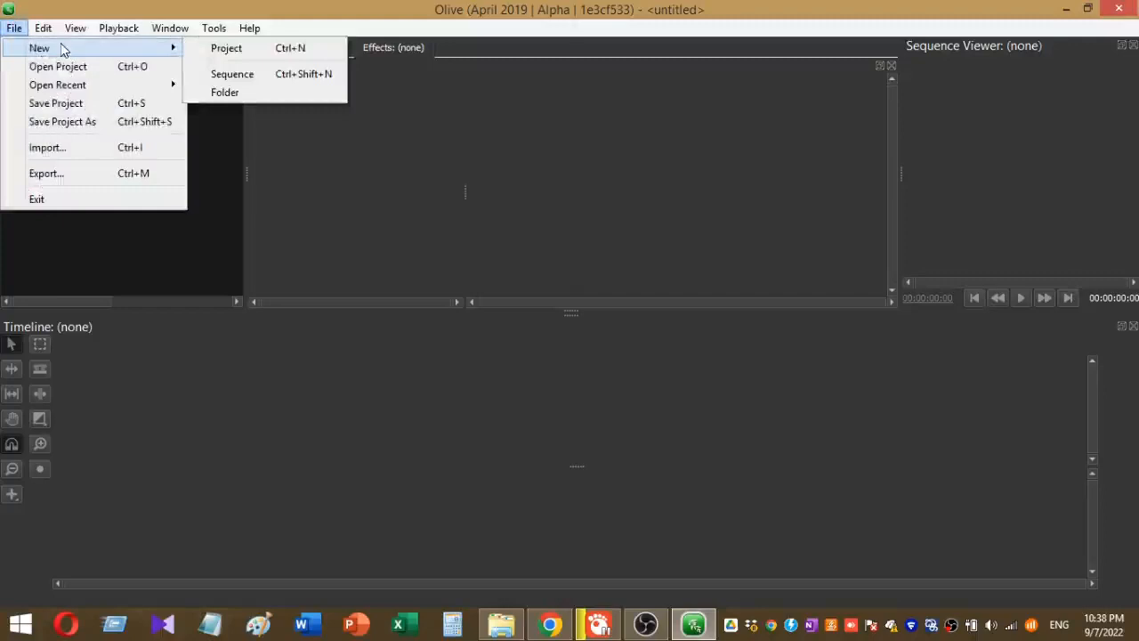
pyautogui.click(223, 78)
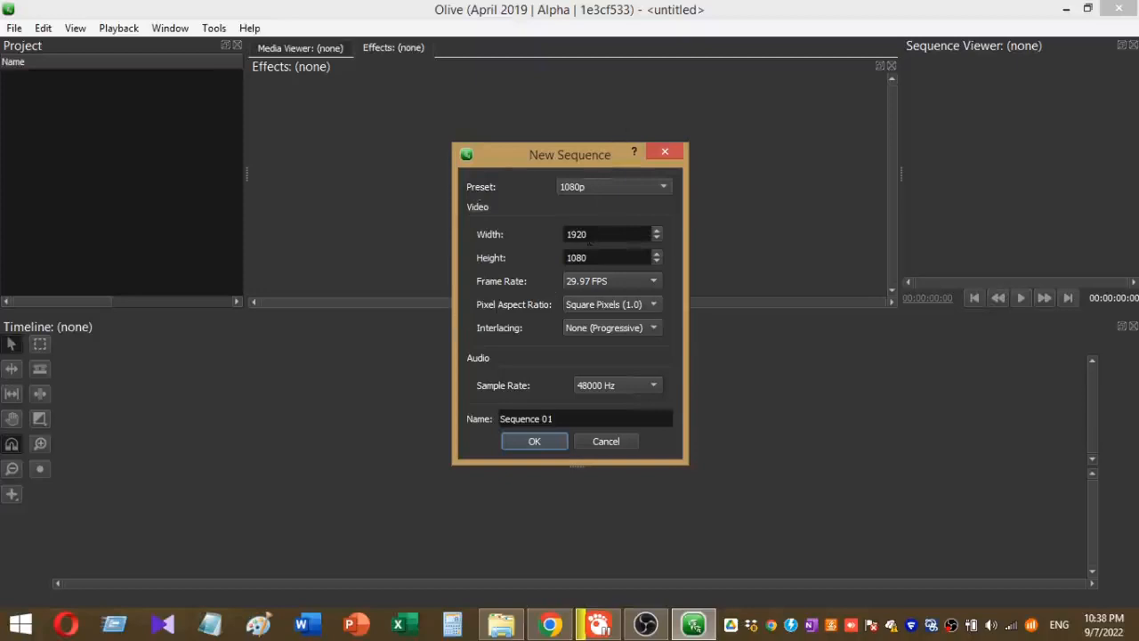
pyautogui.moveTo(588, 239); pyautogui.dragTo(530, 236)
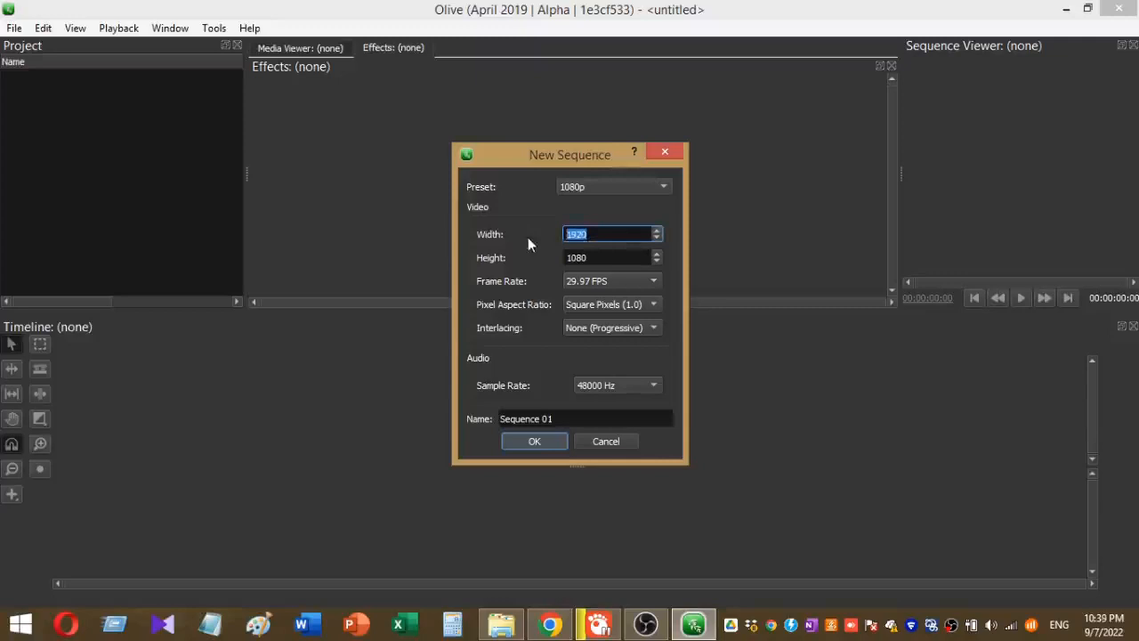
pyautogui.write('1000')
pyautogui.press('Tab')
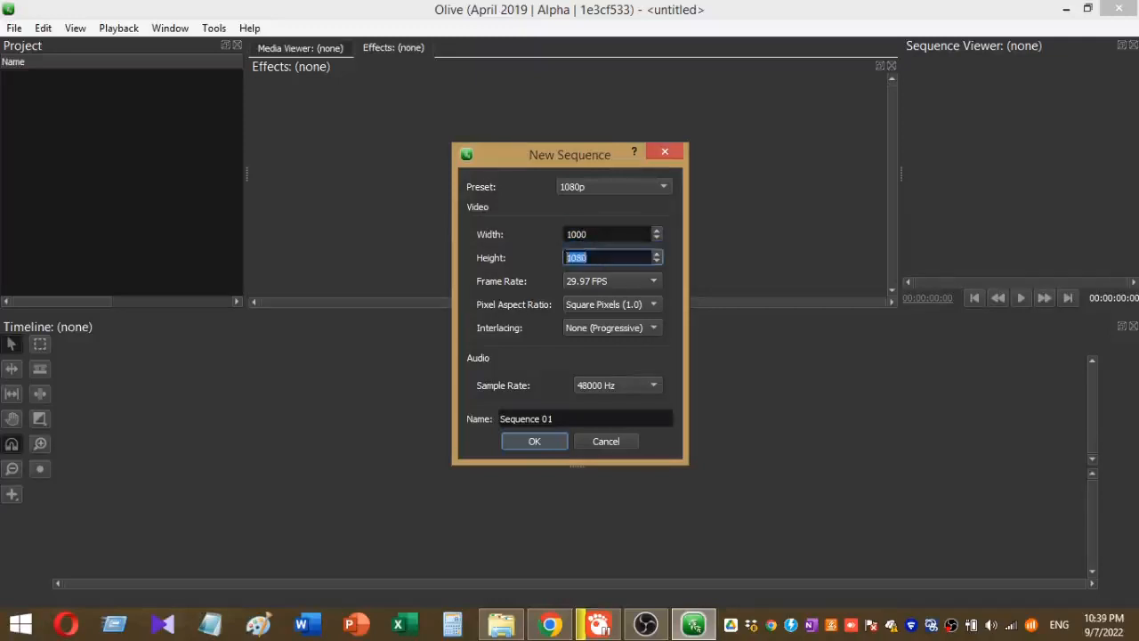
pyautogui.write('1500')
pyautogui.click(532, 444)
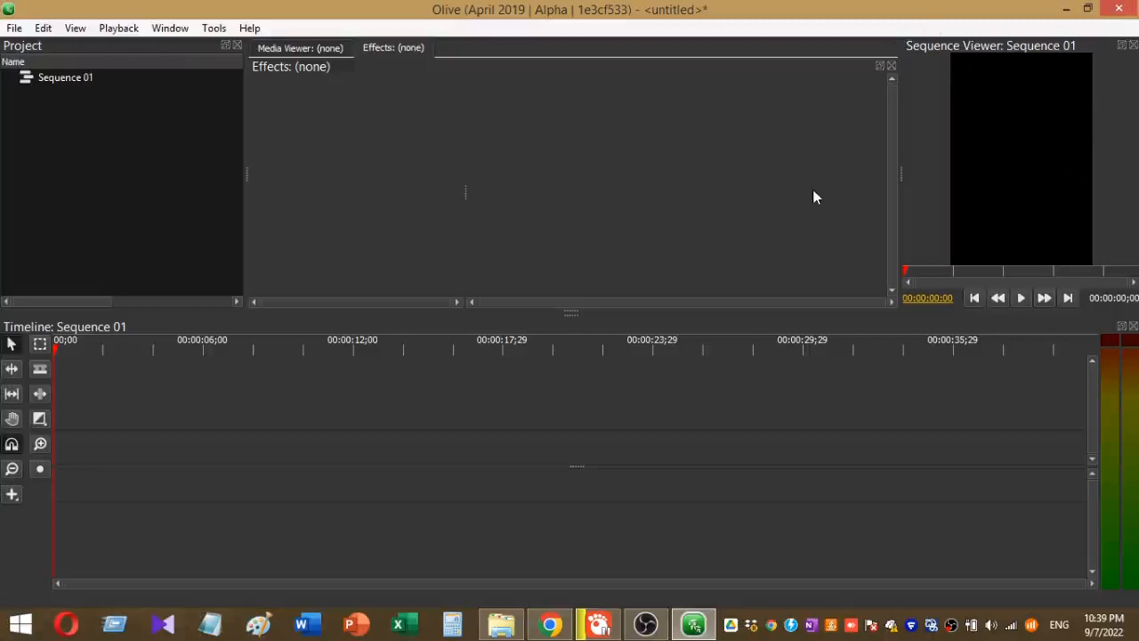
# Import the "Game - 34993" video from the Downloads folder into the project
pyautogui.click(14, 28)
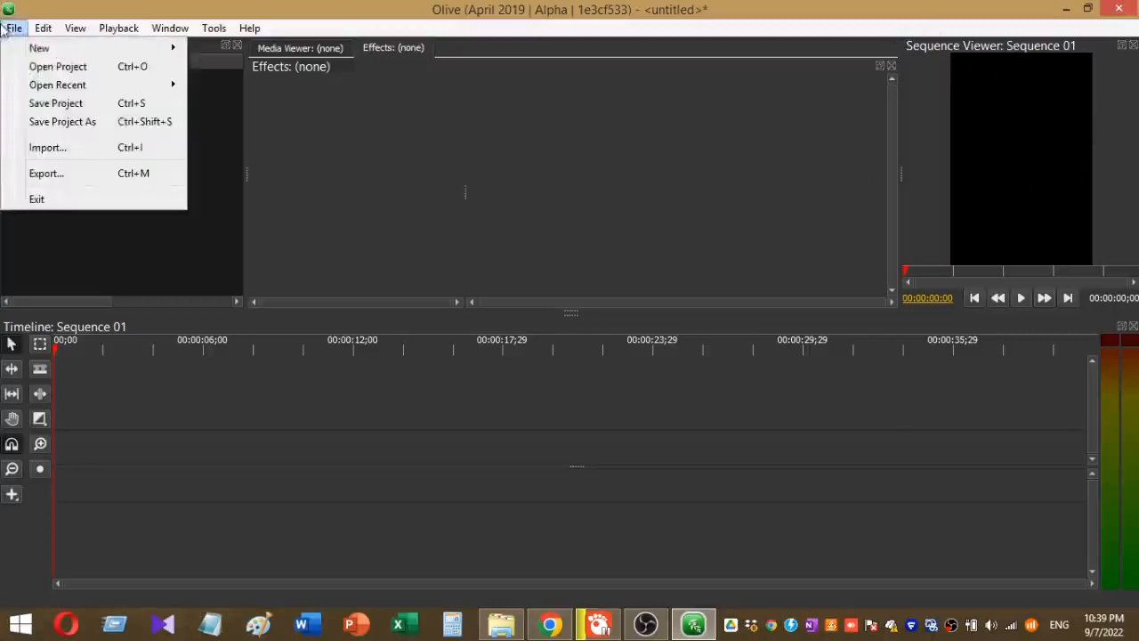
pyautogui.click(98, 156)
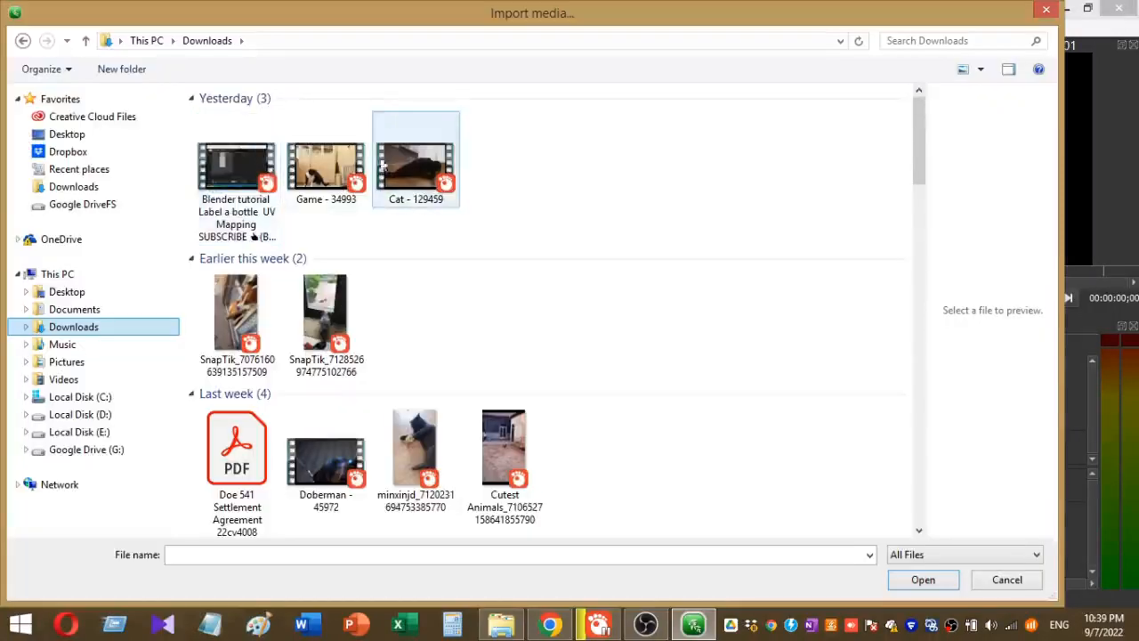
pyautogui.click(322, 168)
pyautogui.click(926, 581)
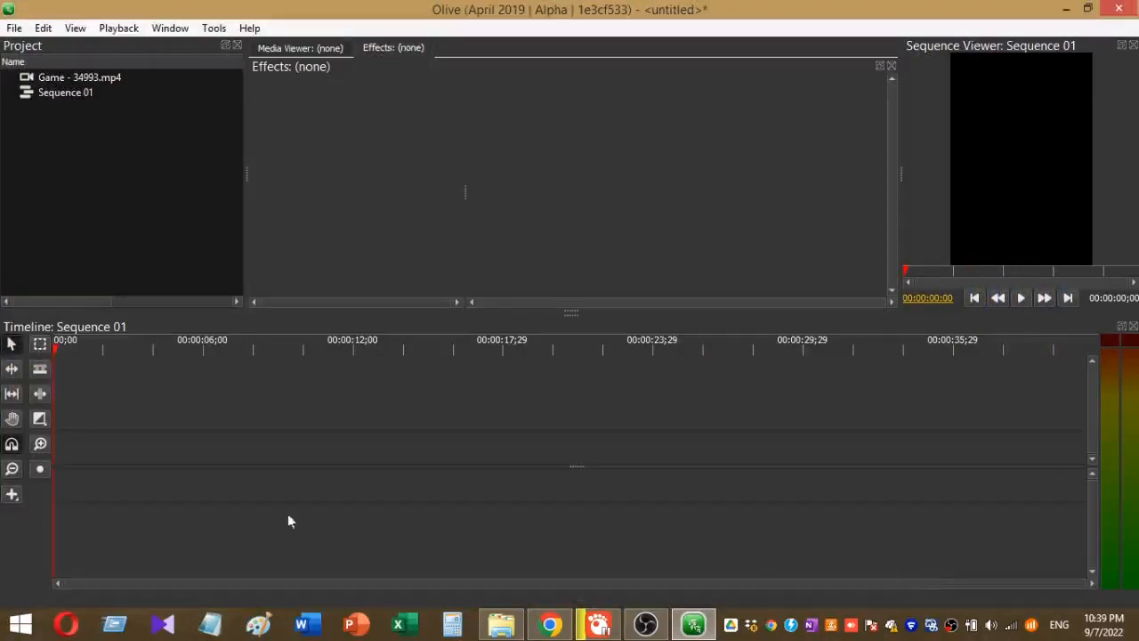
# Disable the audio track of Game - 34993.mp4 and place the clip at the start of the timeline
pyautogui.click(104, 80)
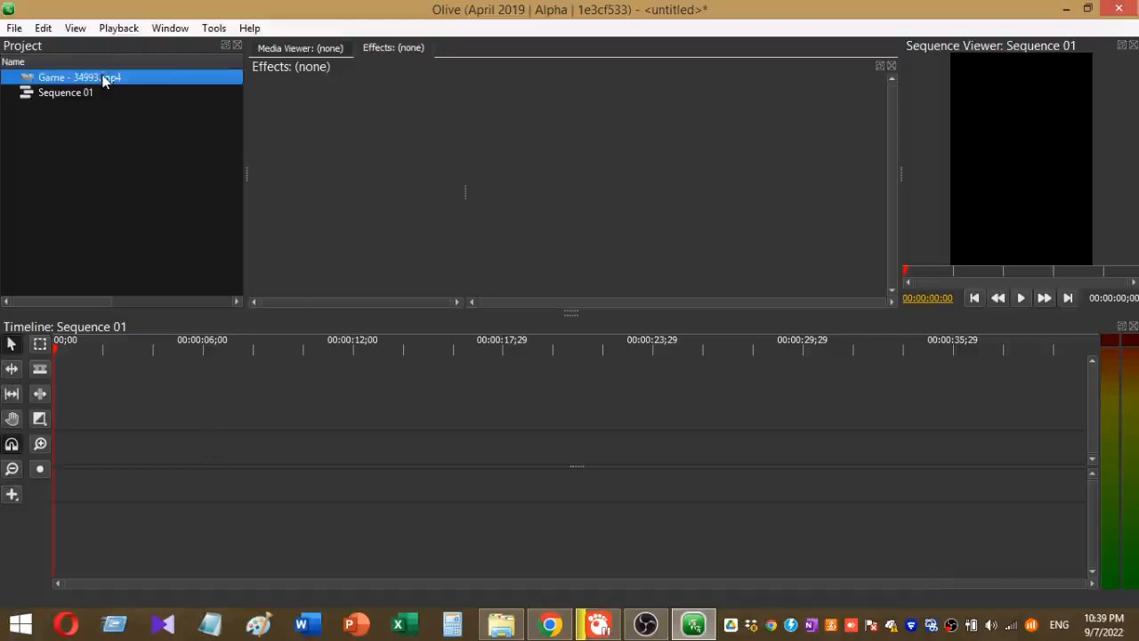
pyautogui.rightClick(104, 80)
pyautogui.click(161, 287)
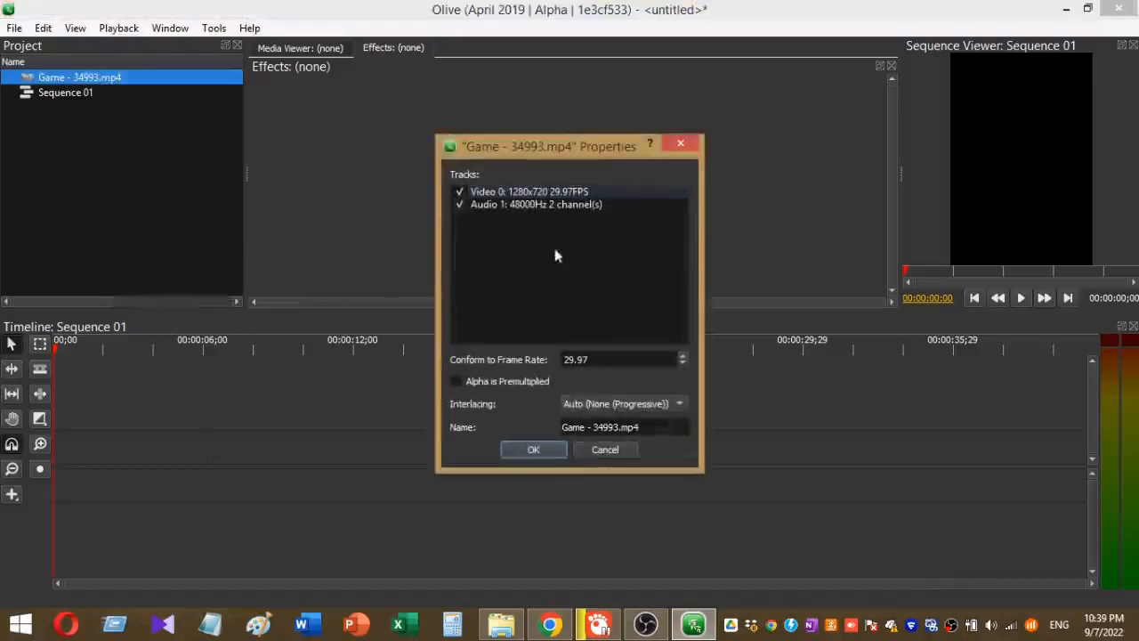
pyautogui.click(459, 204)
pyautogui.click(533, 449)
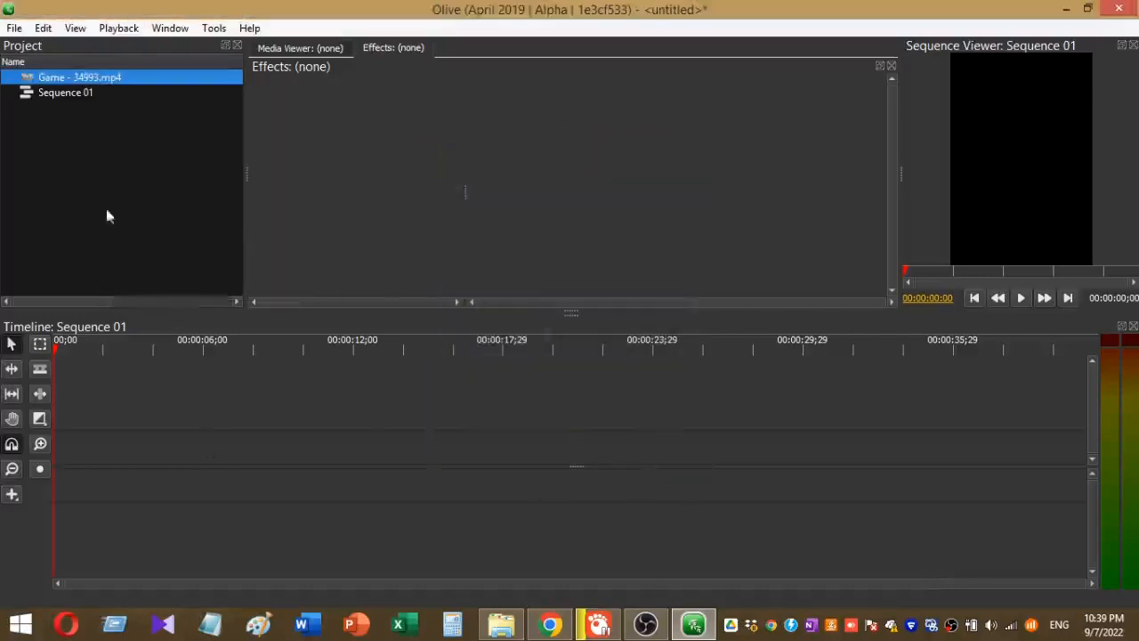
pyautogui.moveTo(74, 85); pyautogui.dragTo(86, 445)
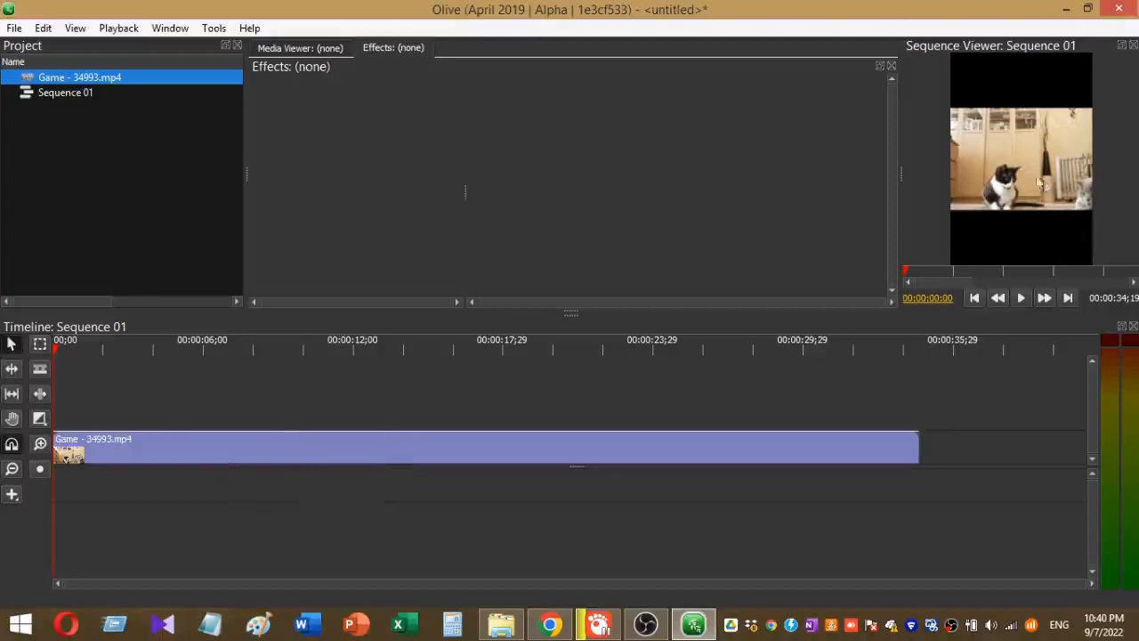
# Import epicaly-113907.mp3 from Local Disk (E:) and place it at the start of the timeline beneath the video
pyautogui.click(9, 33)
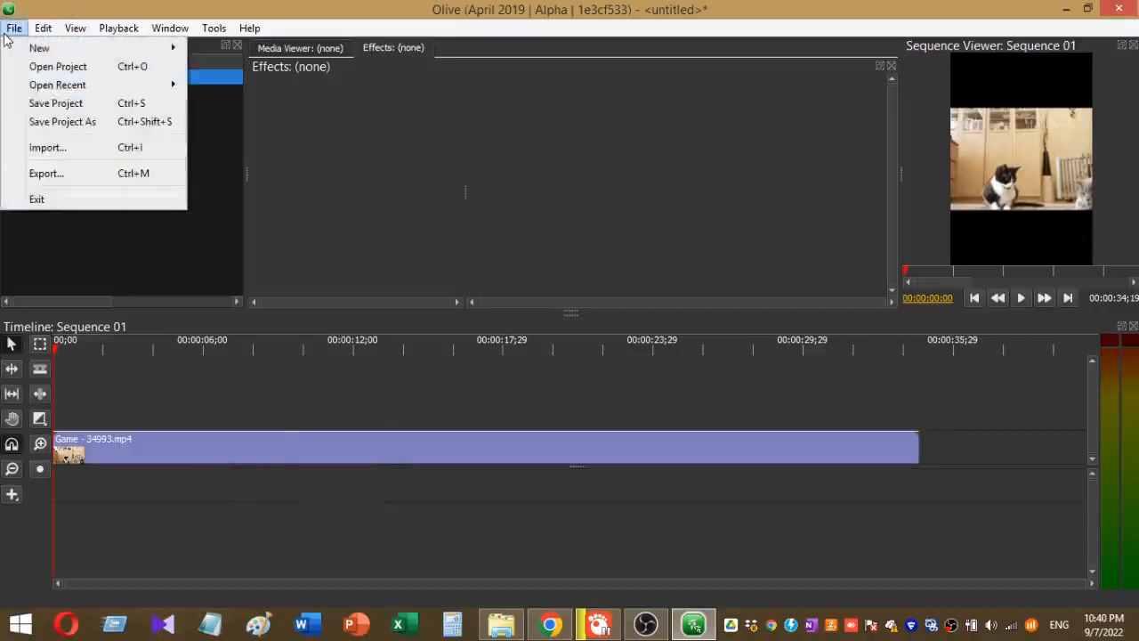
pyautogui.click(36, 147)
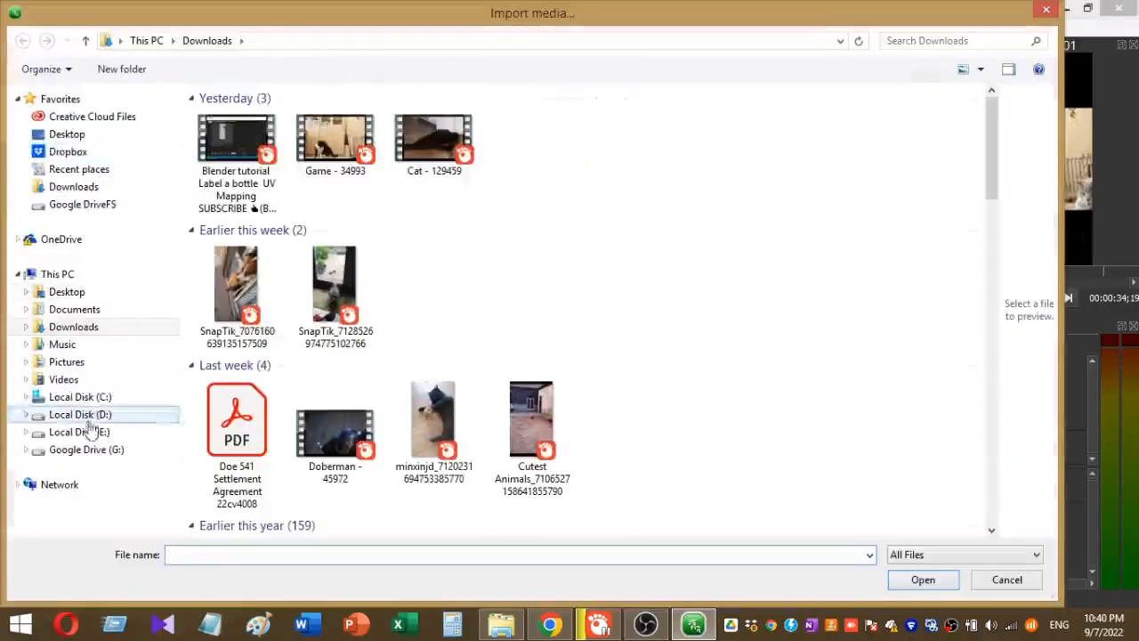
pyautogui.click(96, 434)
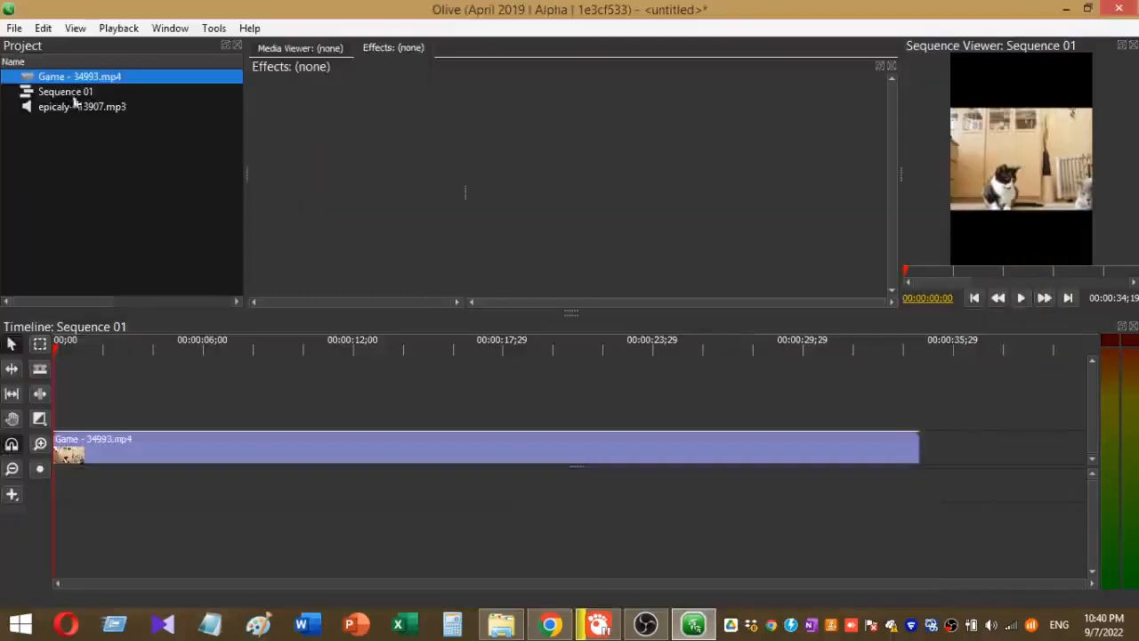
pyautogui.click(77, 109)
pyautogui.moveTo(76, 118); pyautogui.dragTo(89, 492)
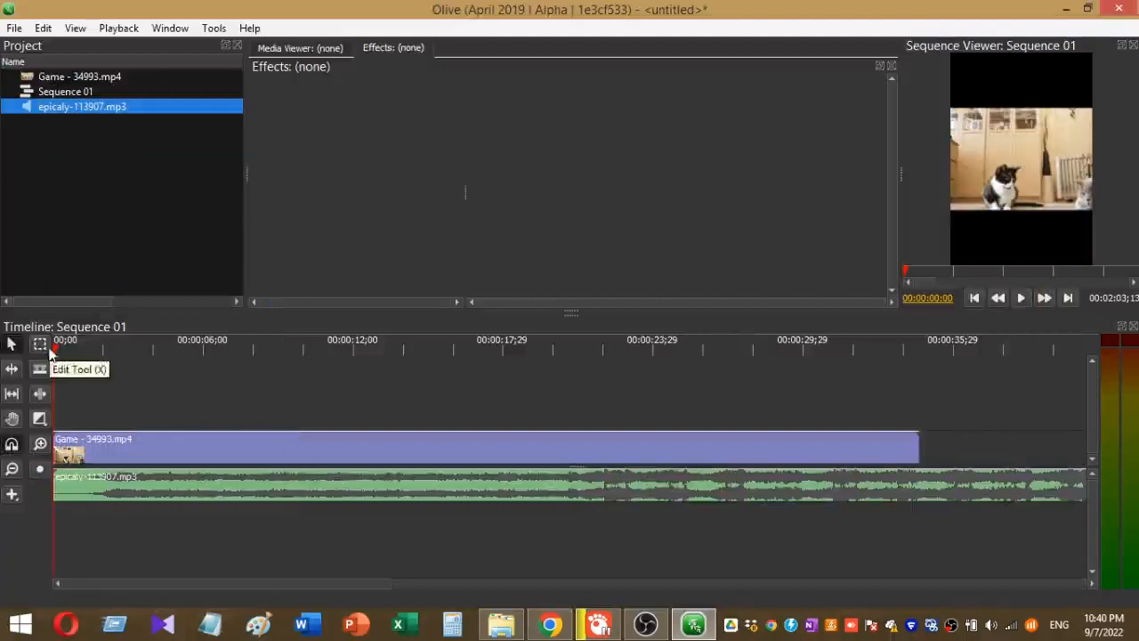
# Trim the music clip to the end of the video and add the default transition to it
pyautogui.moveTo(59, 354); pyautogui.dragTo(909, 386)
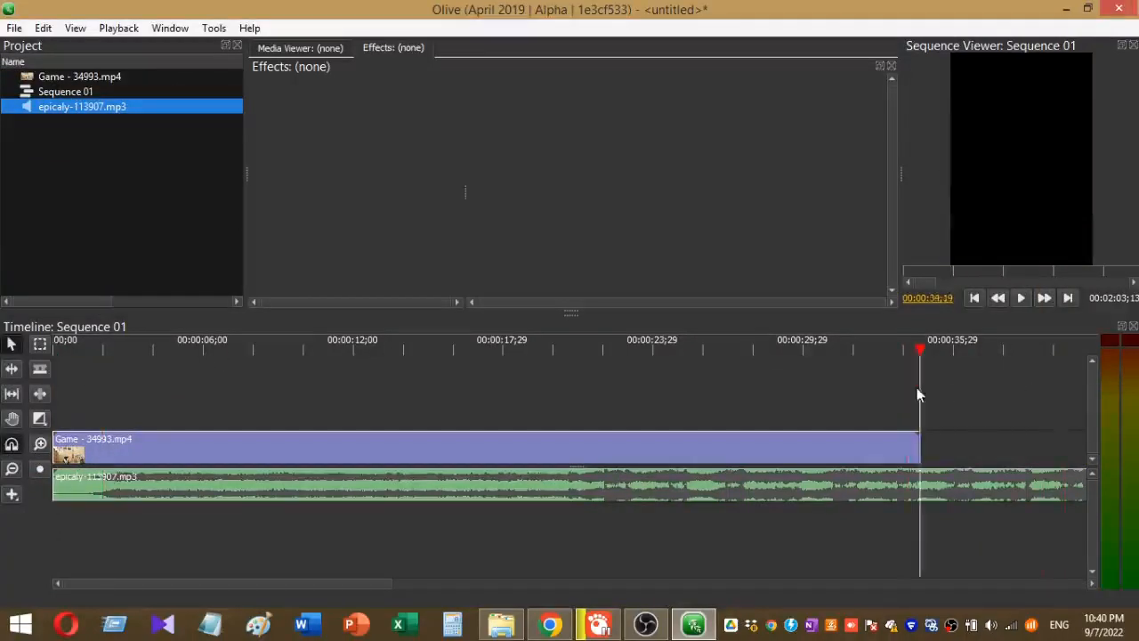
pyautogui.rightClick(401, 487)
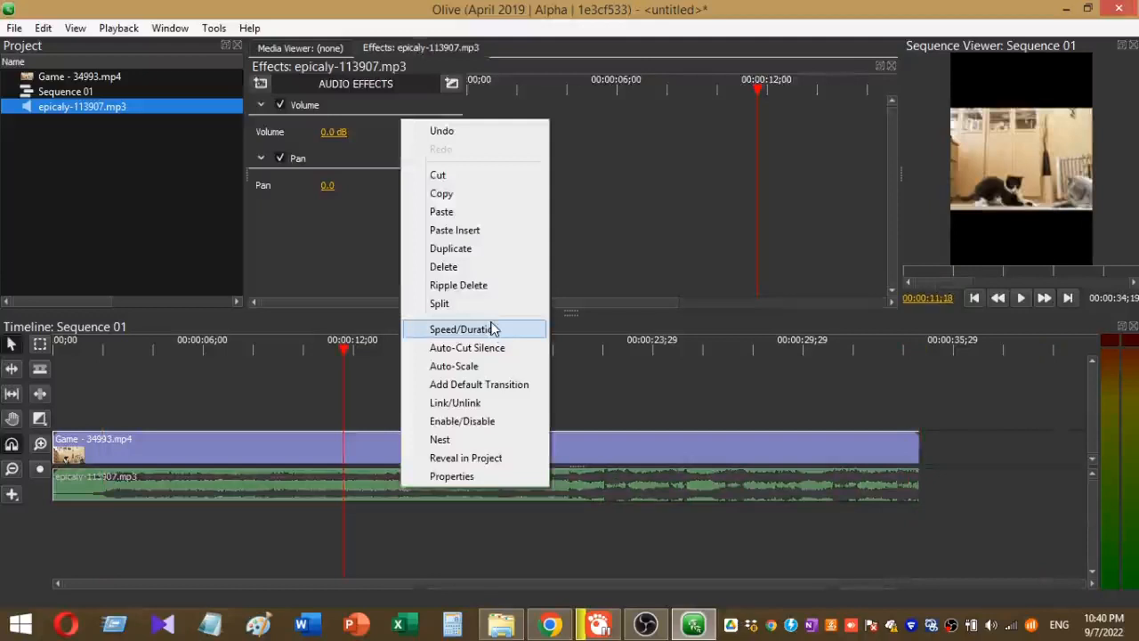
pyautogui.click(497, 384)
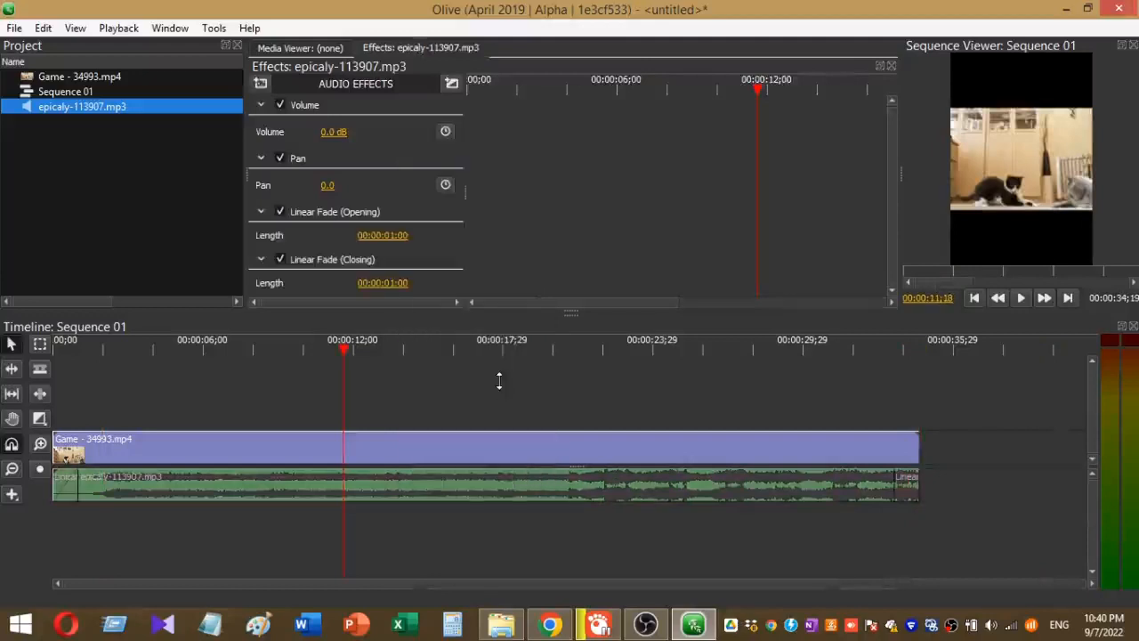
pyautogui.click(339, 354)
pyautogui.moveTo(339, 353); pyautogui.dragTo(34, 348)
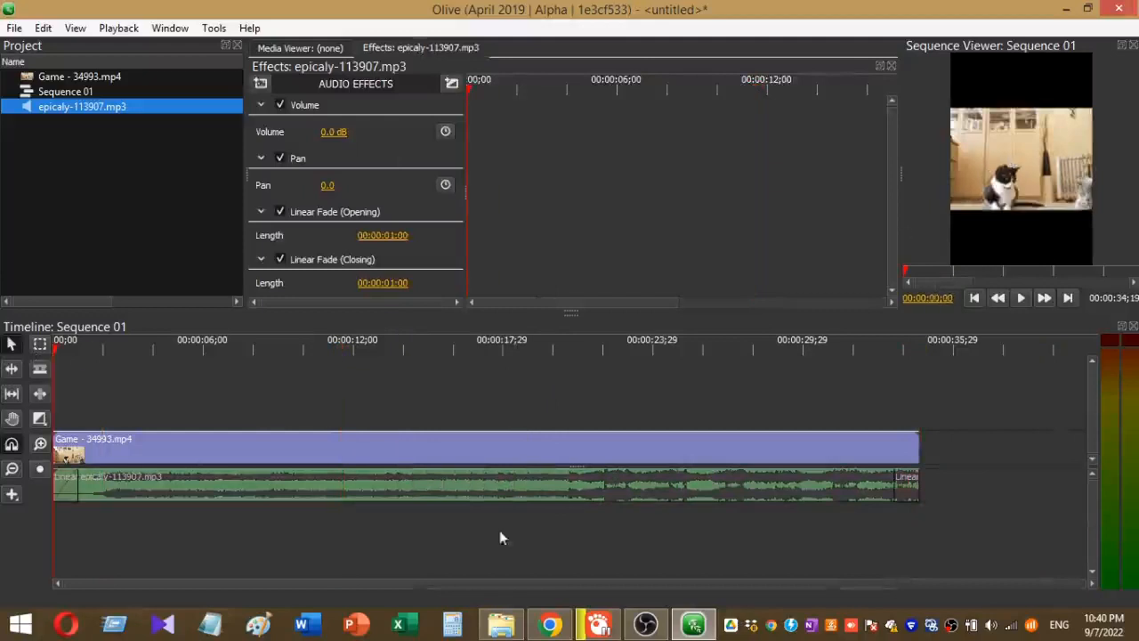
# Shrink the cat video to a scale of about 82.3 at position about 477, 780 and preview the sequence
pyautogui.click(477, 453)
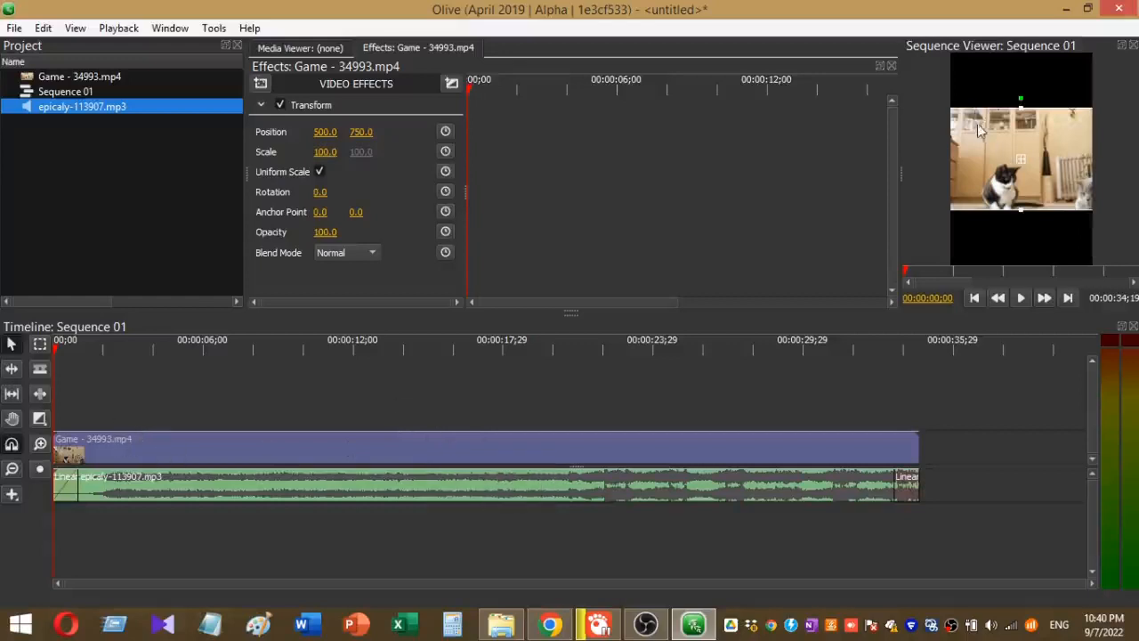
pyautogui.moveTo(994, 140); pyautogui.dragTo(1013, 148)
pyautogui.moveTo(948, 223)
pyautogui.mouseDown()
pyautogui.moveTo(989, 198)
pyautogui.moveTo(950, 205)
pyautogui.mouseUp()
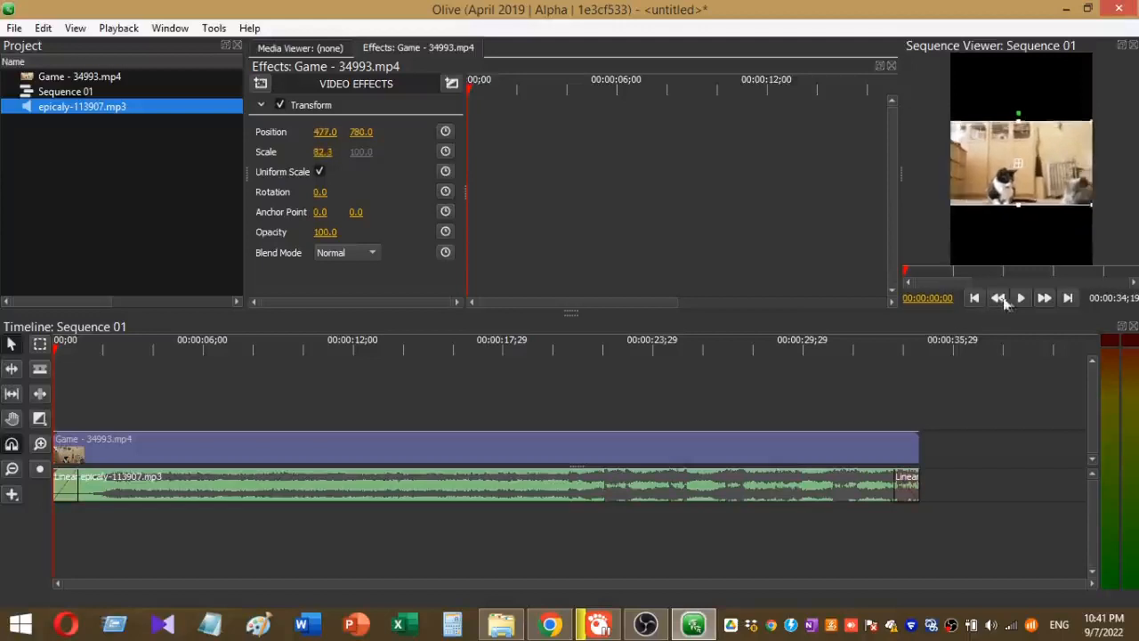
pyautogui.click(1020, 298)
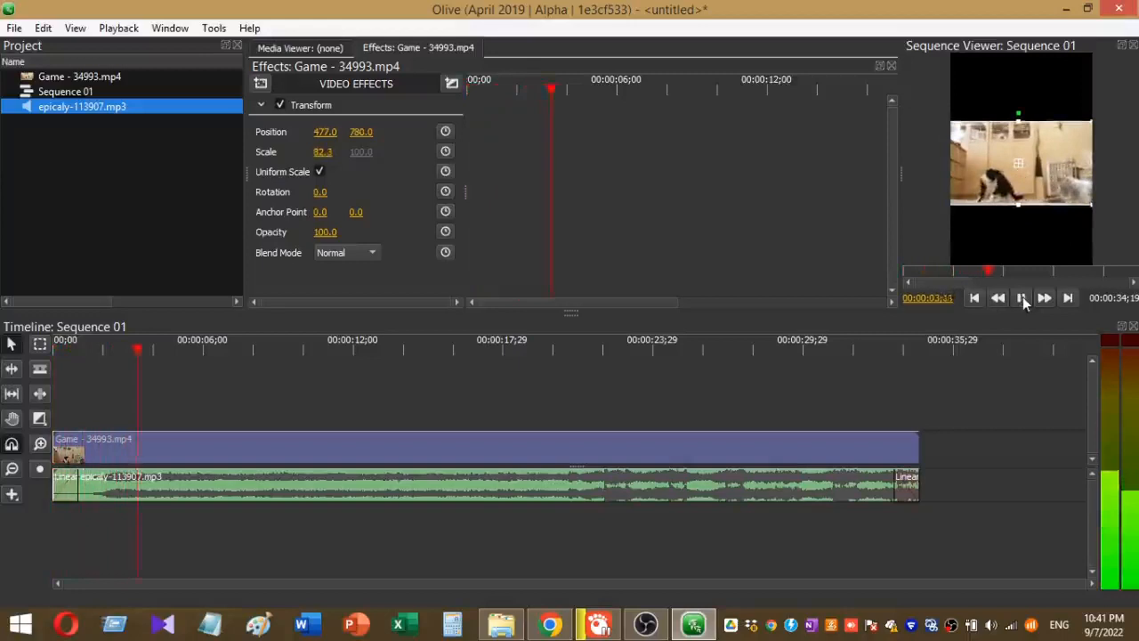
pyautogui.click(1023, 297)
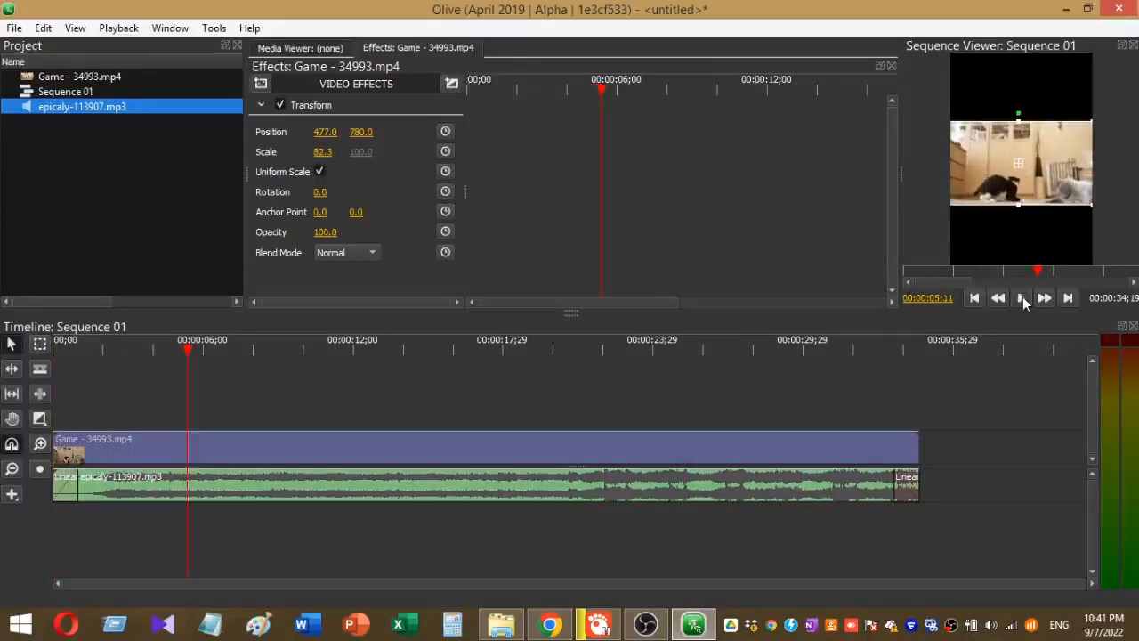
# Add a title clip above the video, spanning the video clip's full length
pyautogui.click(9, 497)
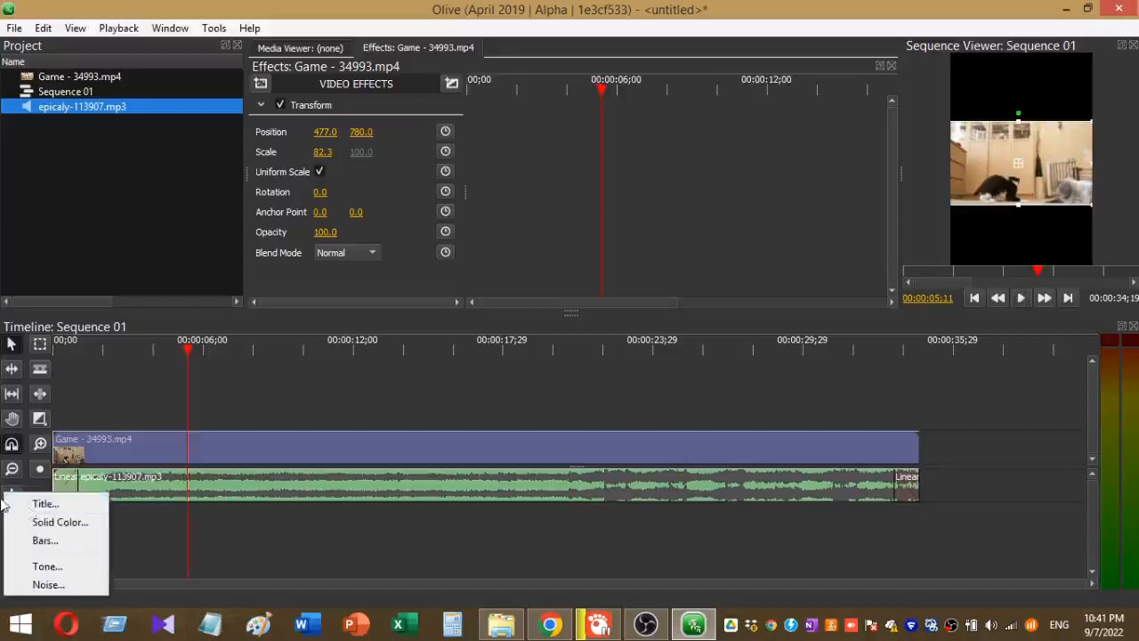
pyautogui.click(21, 500)
pyautogui.click(19, 500)
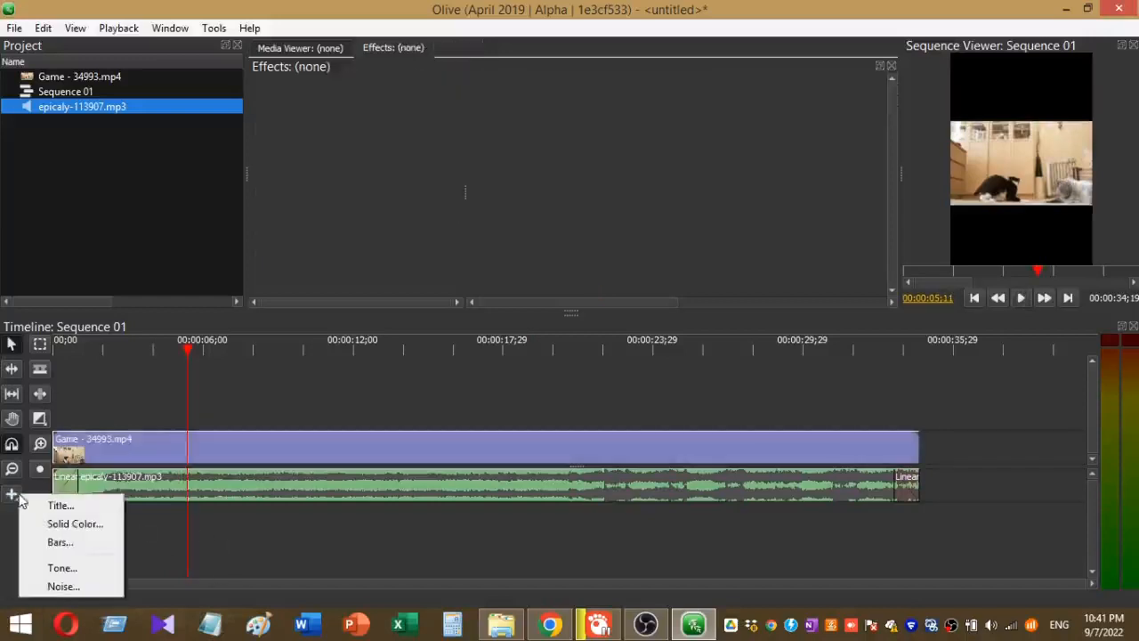
pyautogui.click(41, 505)
pyautogui.moveTo(62, 407); pyautogui.dragTo(920, 427)
pyautogui.click(861, 424)
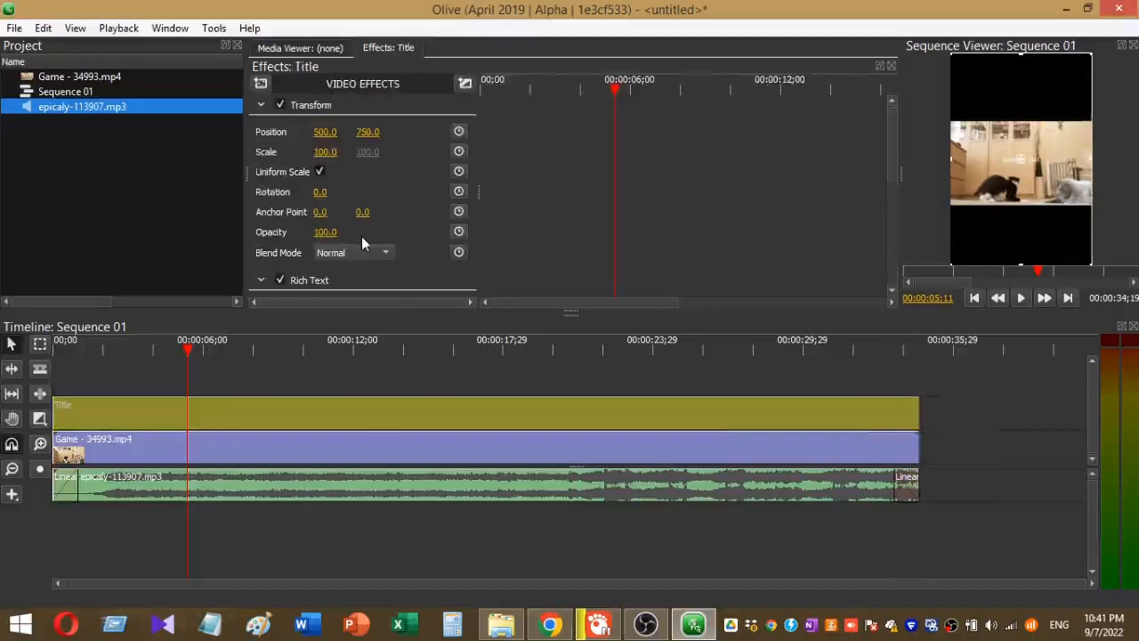
# Replace the title's text with "Funny Cats" at font size 75, placed in the black area above the video picture
pyautogui.scroll(-1, 361, 236)
pyautogui.scroll(-3, 397, 217)
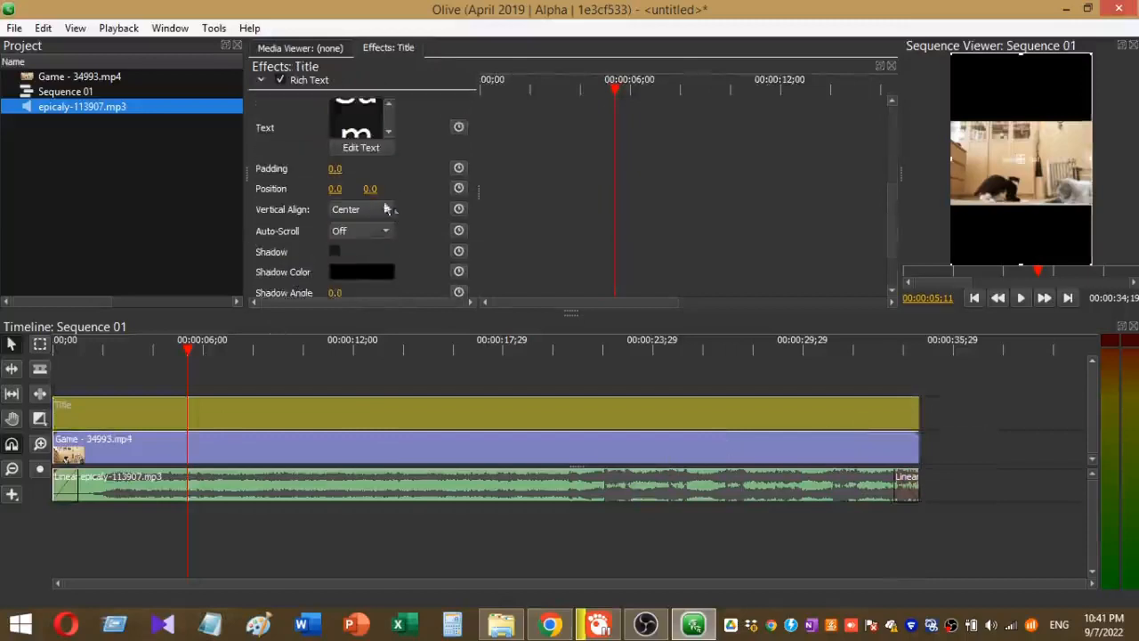
pyautogui.click(346, 150)
pyautogui.hotkey('ctrl', 'a')
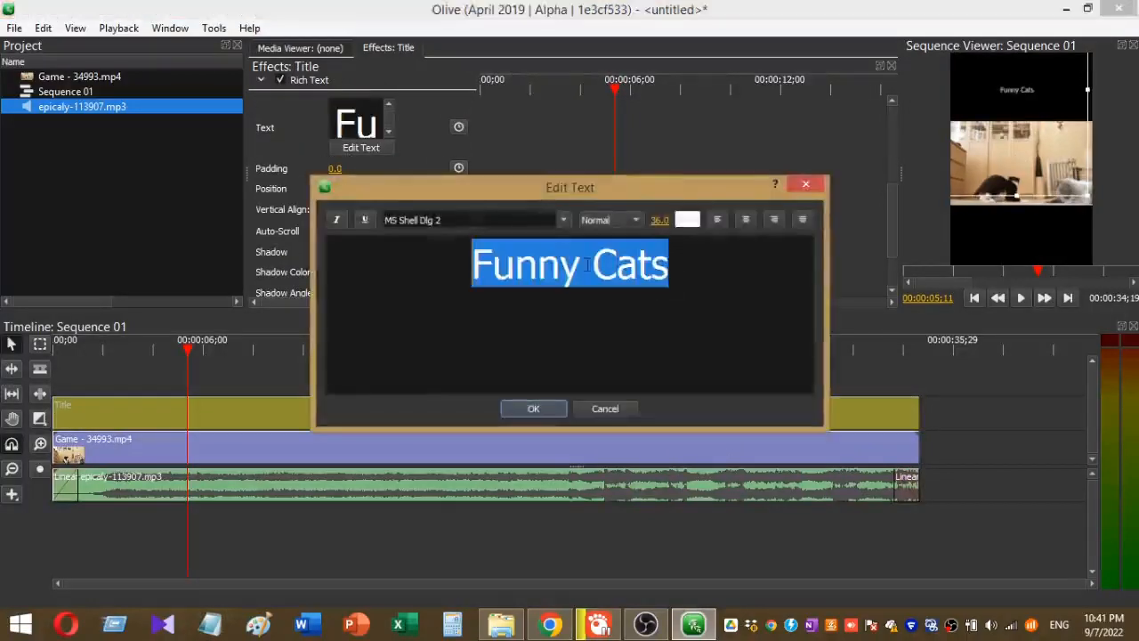
pyautogui.click(659, 220)
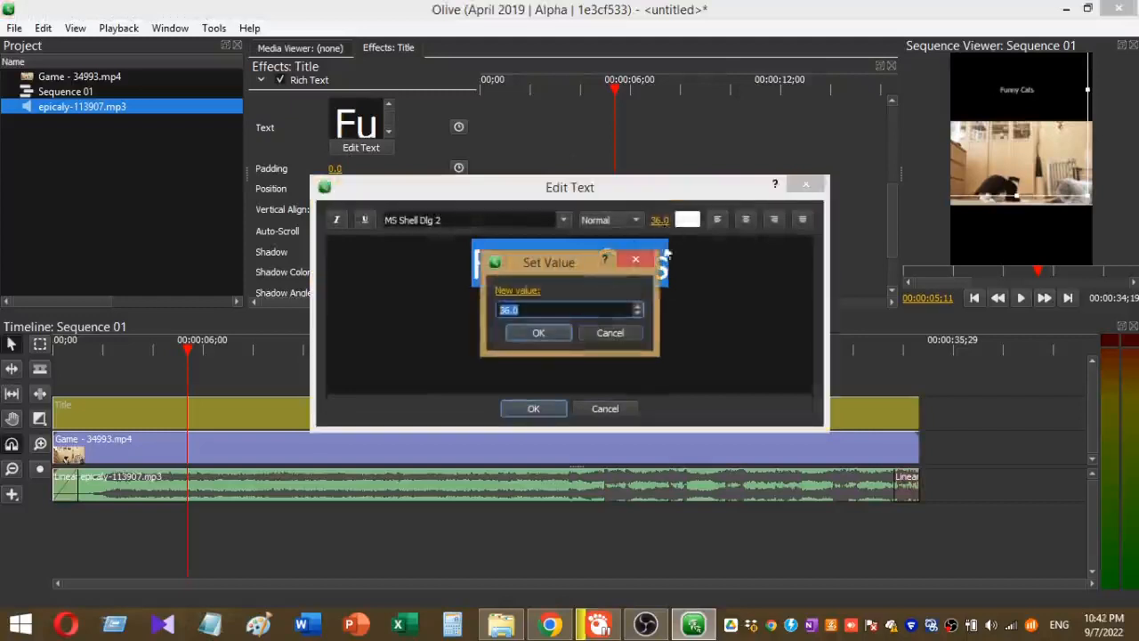
pyautogui.write('75')
pyautogui.press('Return')
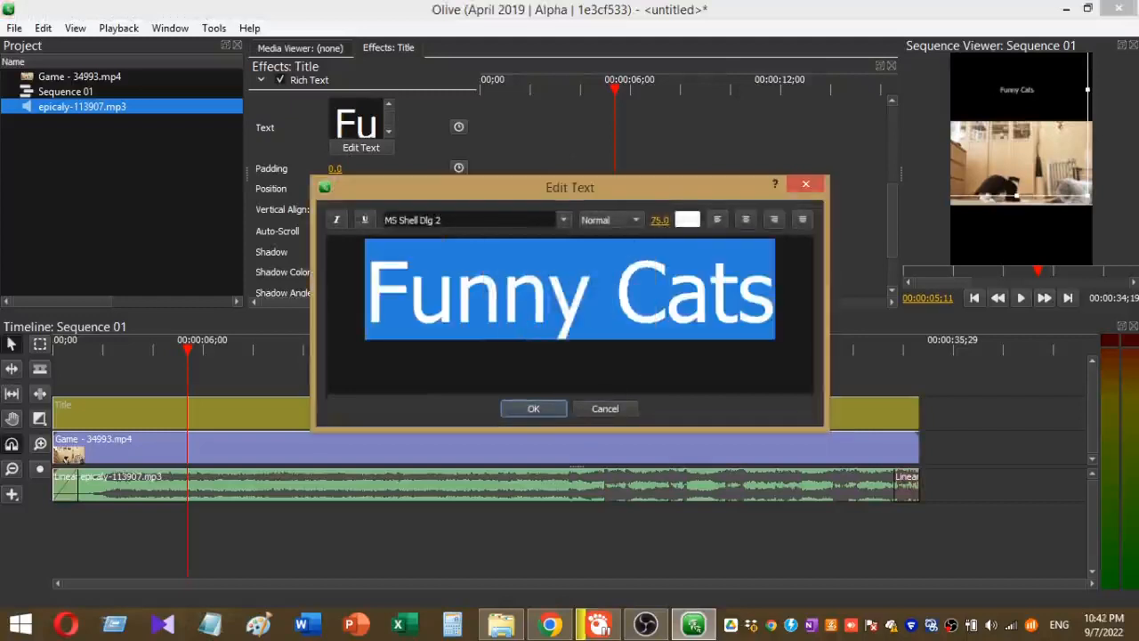
pyautogui.click(532, 407)
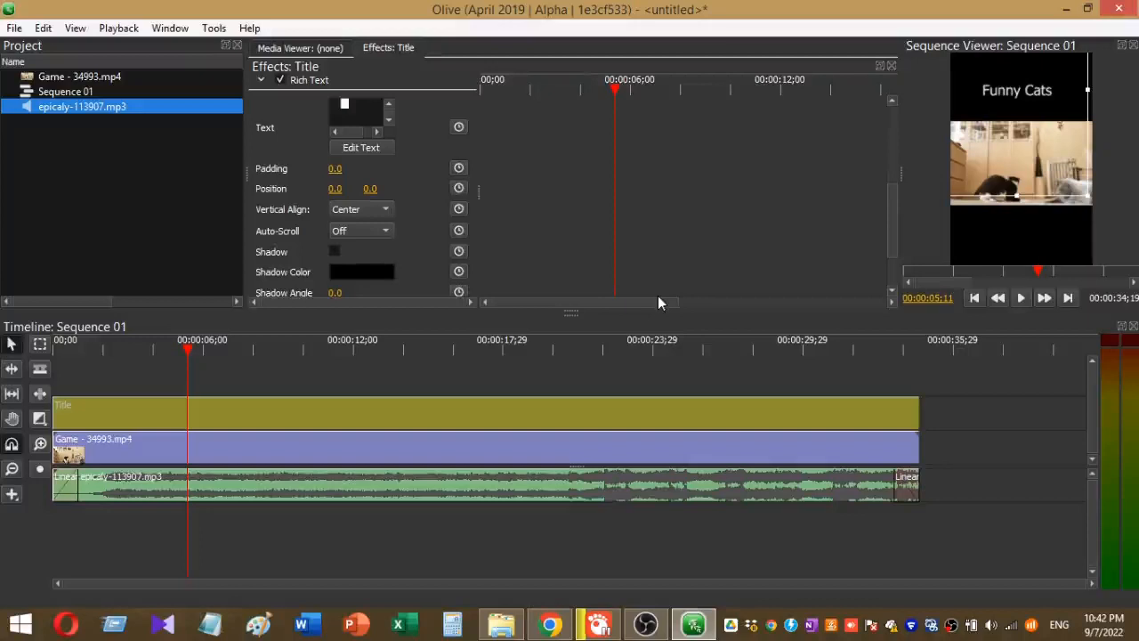
# Export the entire sequence as an MPEG-4 video named "funny video" to the Desktop, keeping the default export settings
pyautogui.click(12, 28)
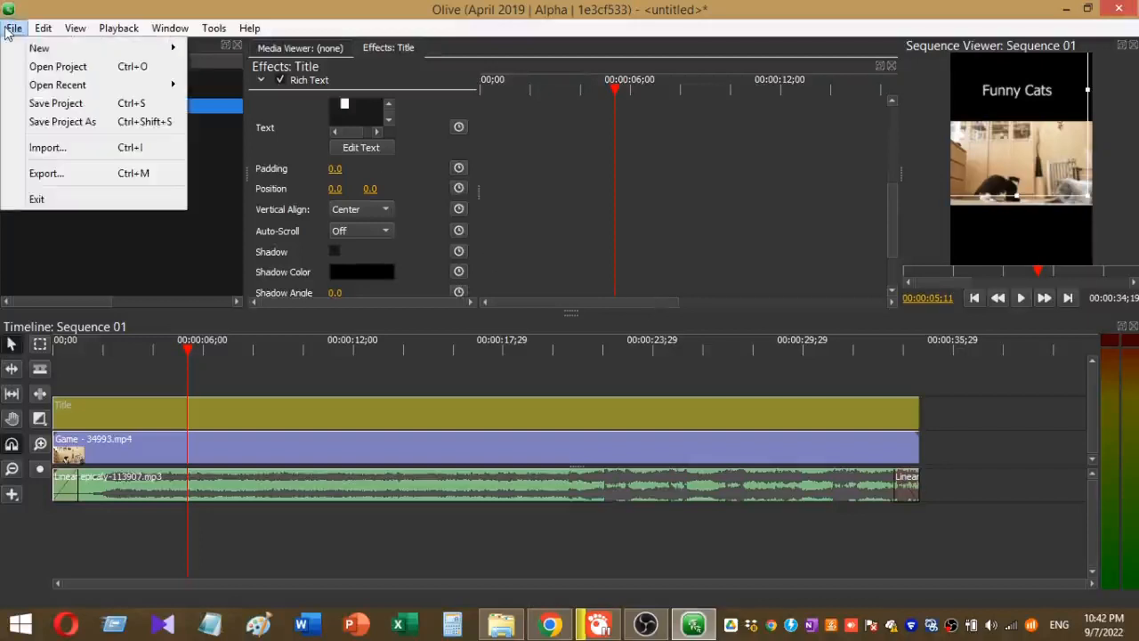
pyautogui.click(31, 173)
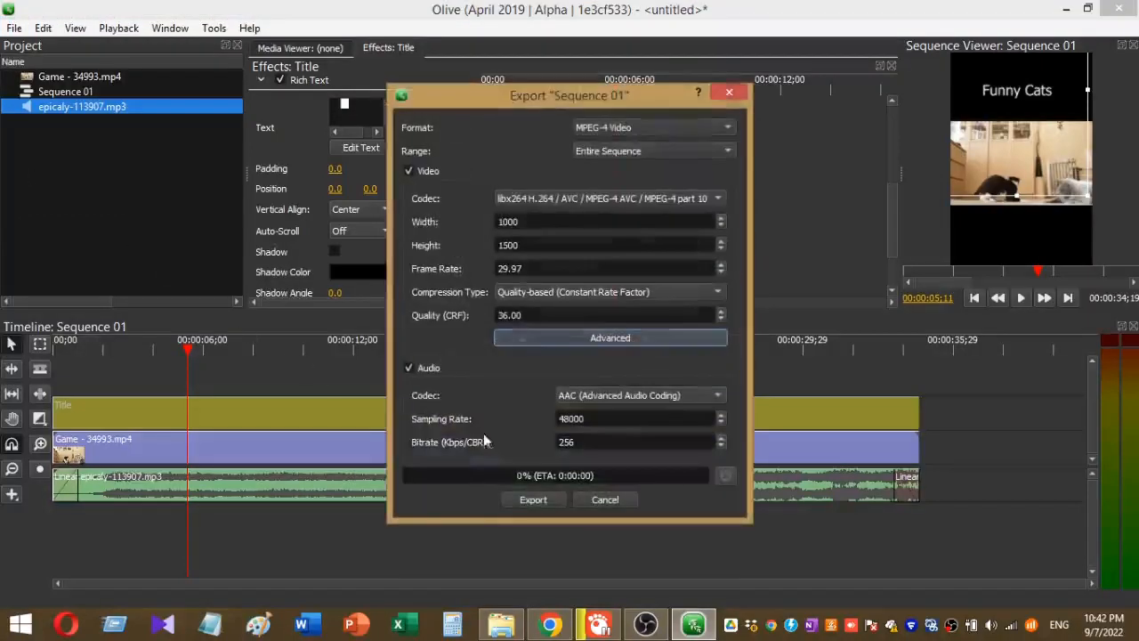
pyautogui.click(515, 501)
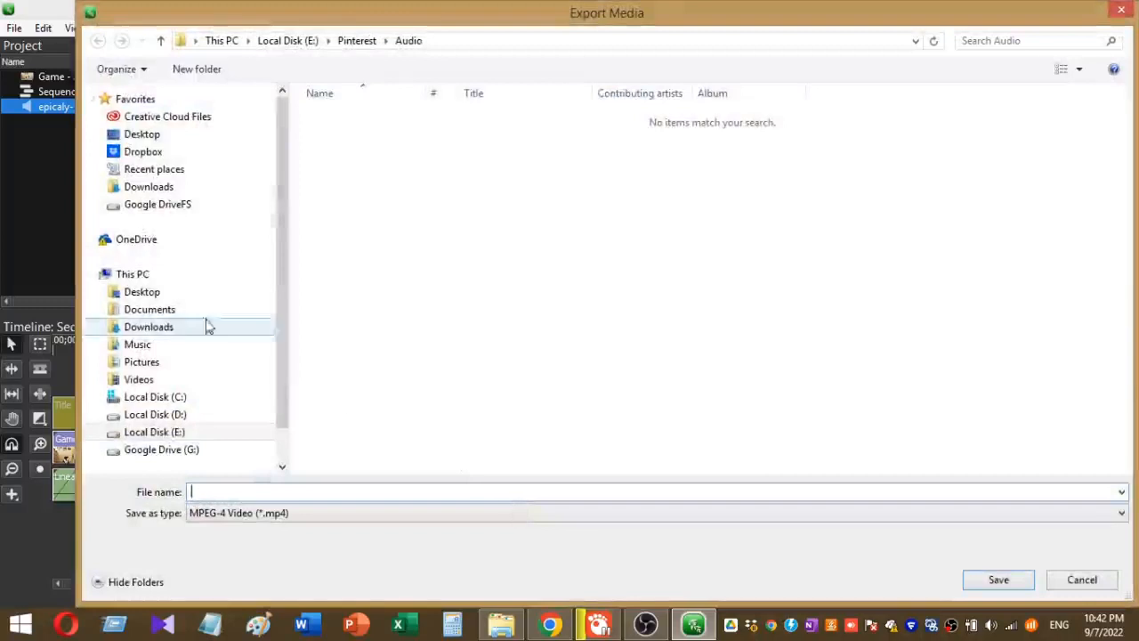
pyautogui.click(165, 296)
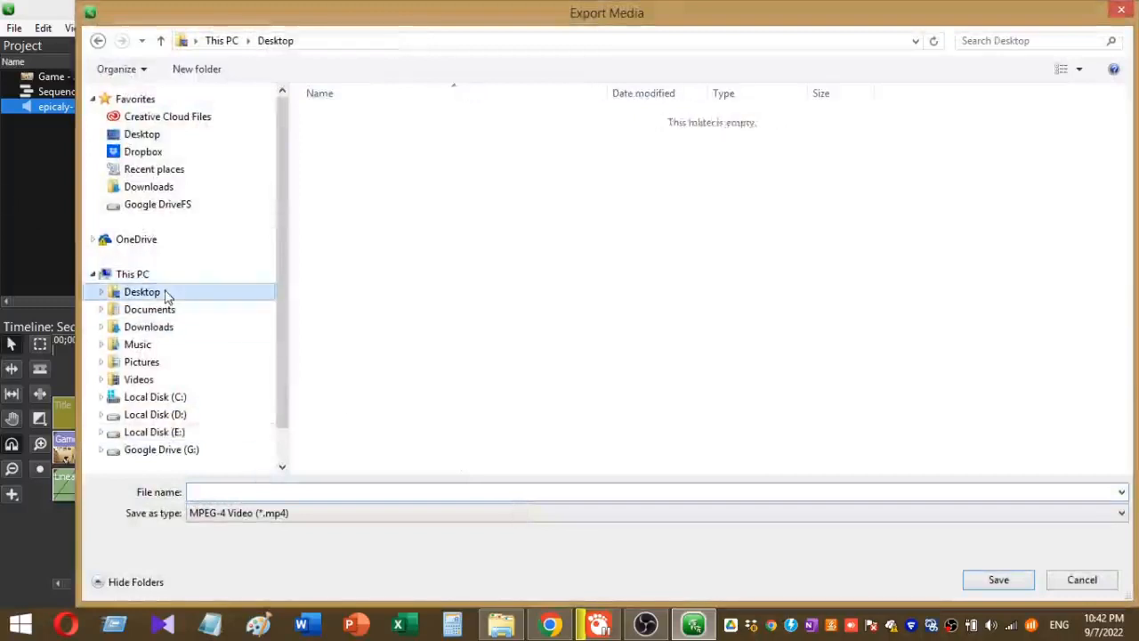
pyautogui.click(266, 491)
pyautogui.write('fu')
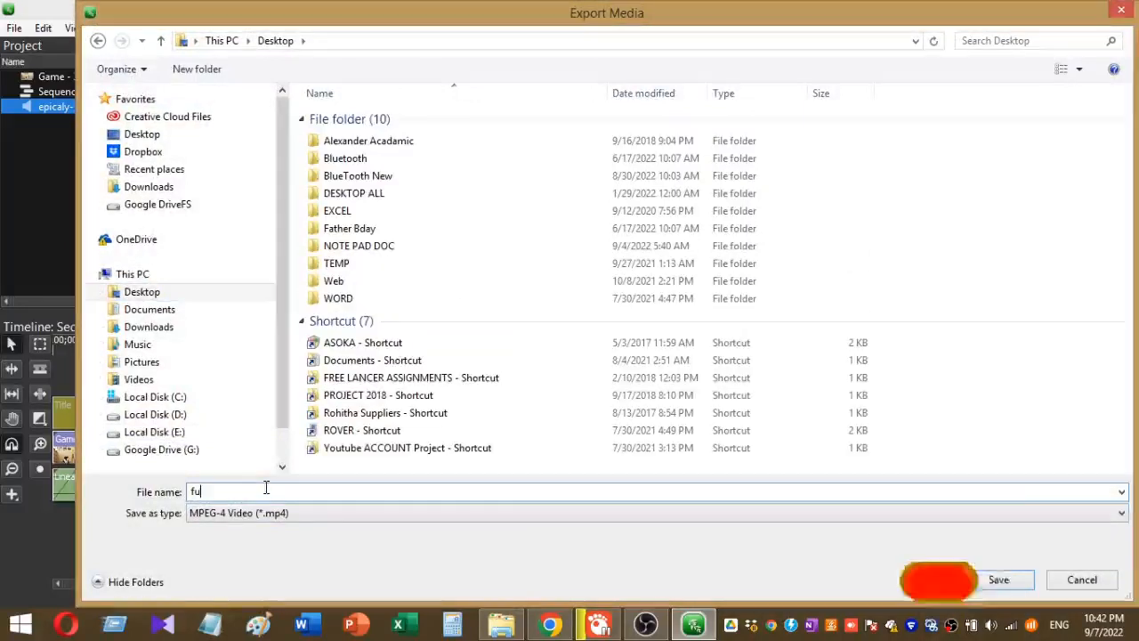
pyautogui.write('nny ')
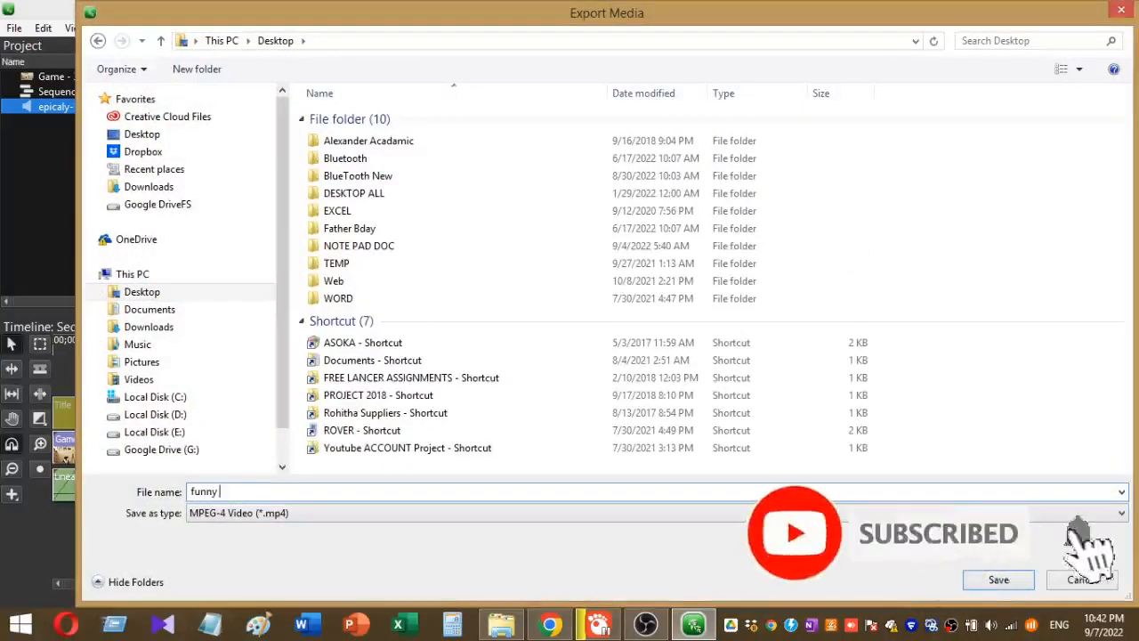
pyautogui.write('vide')
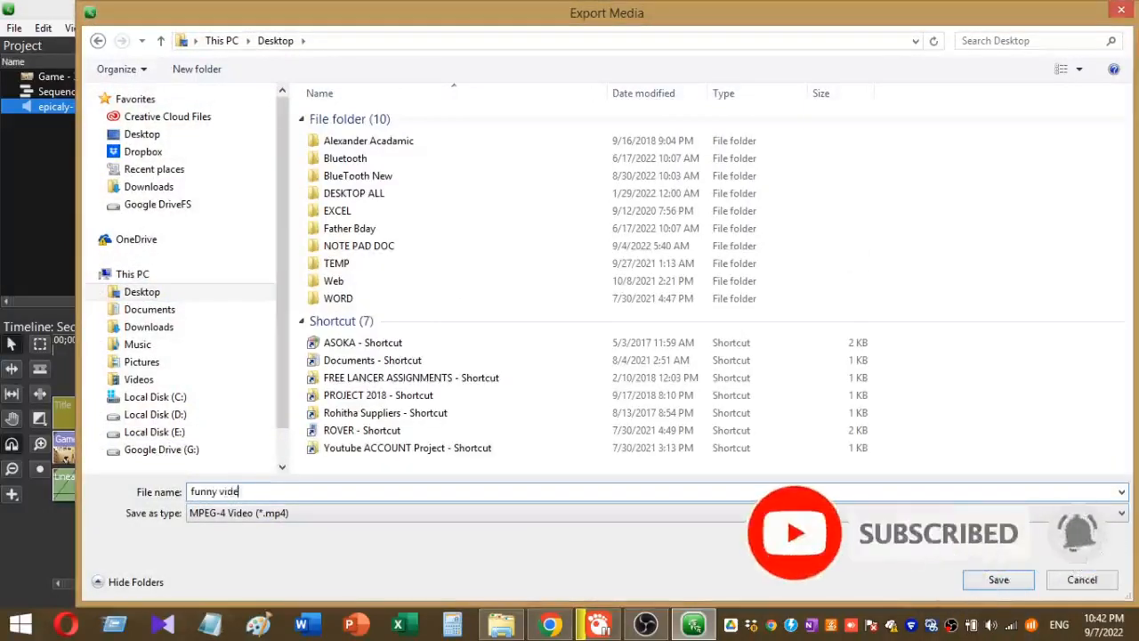
pyautogui.write('o')
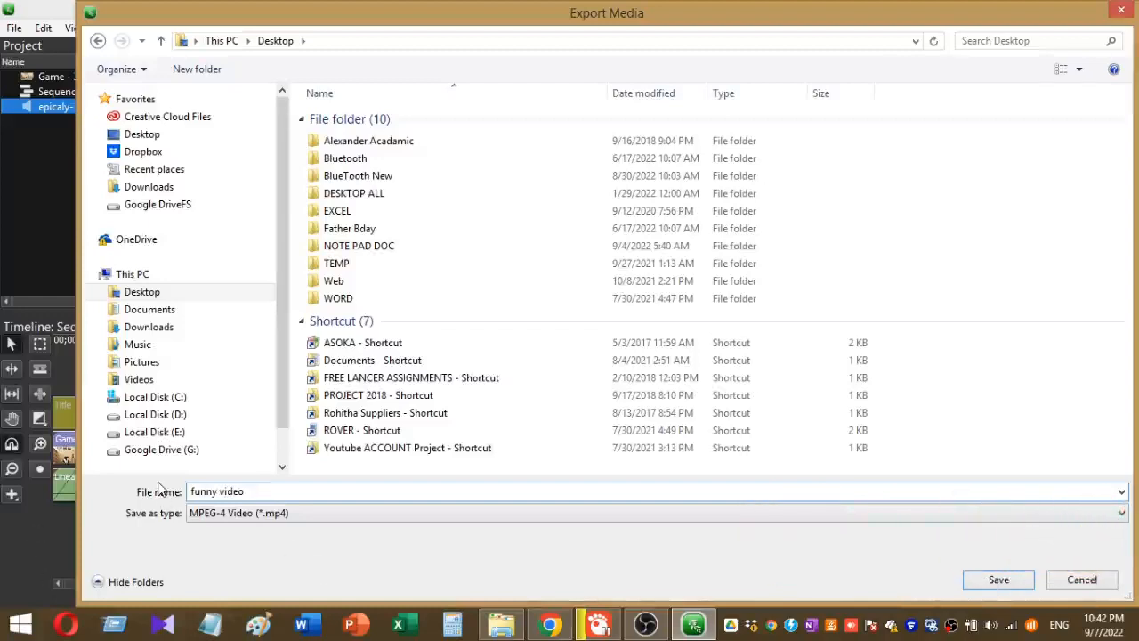
pyautogui.click(985, 580)
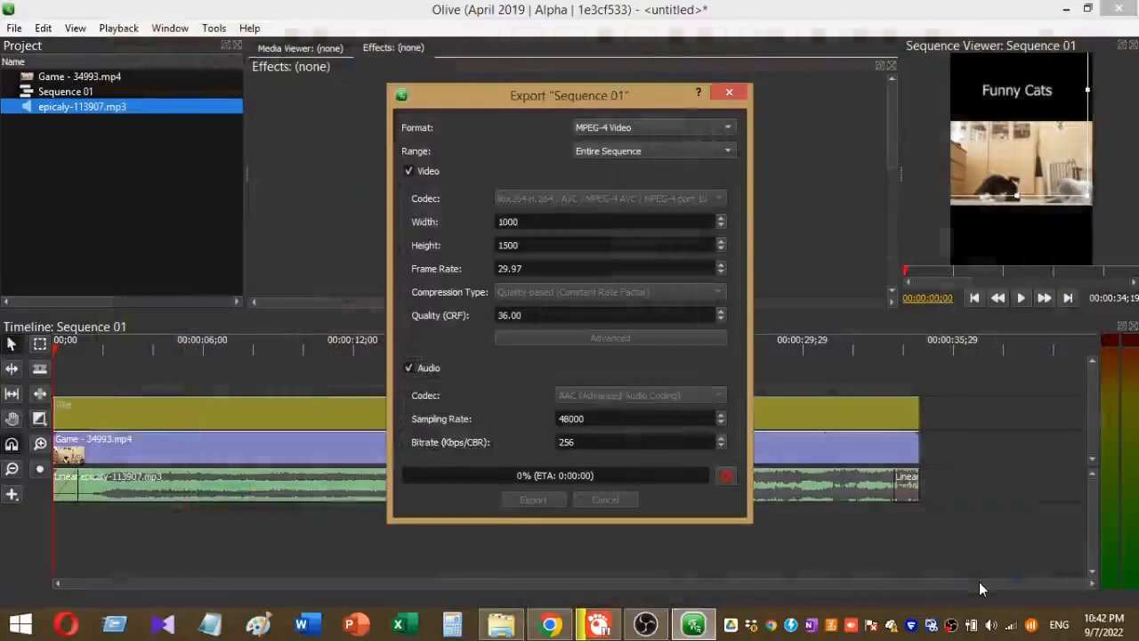